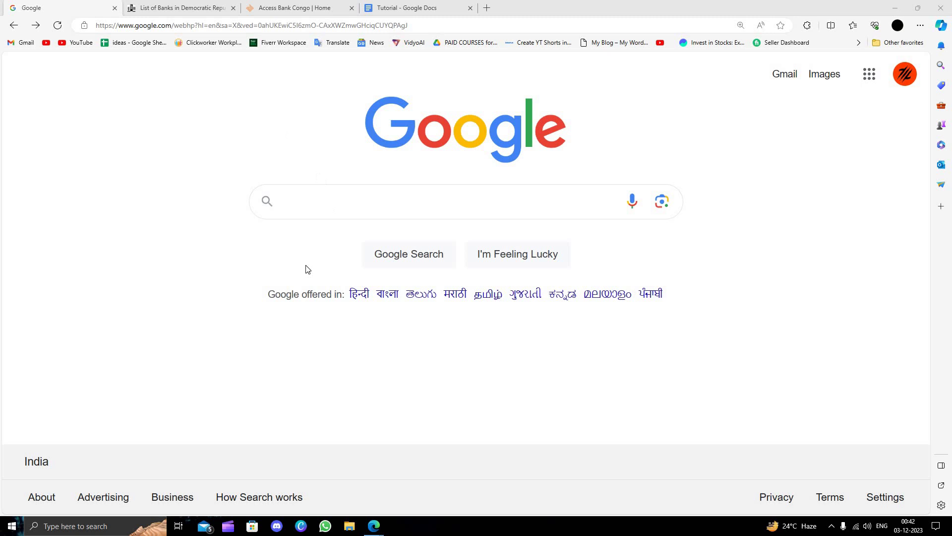
- Search Google for 'top business bank list in democratic republic of congo' using the history suggestion
click(338, 208)
key(Down)
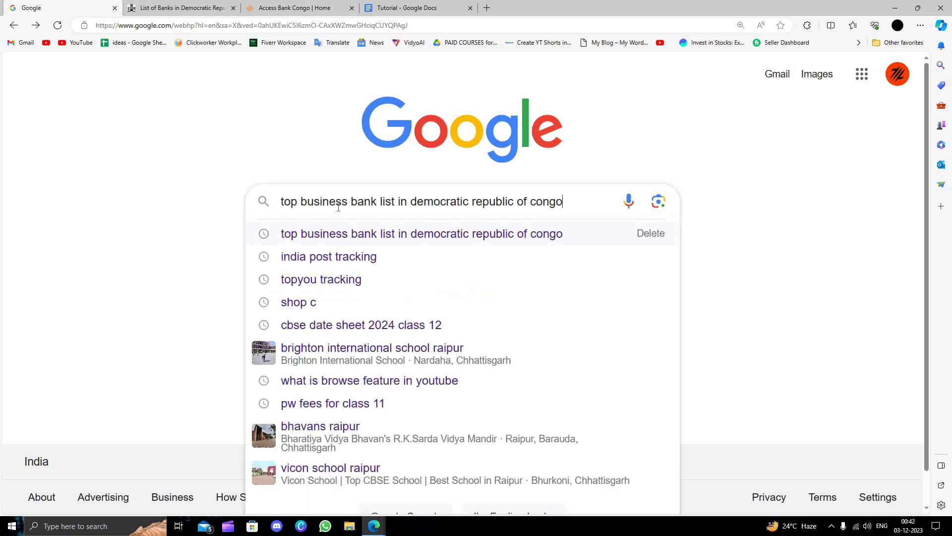
key(BackSpace)
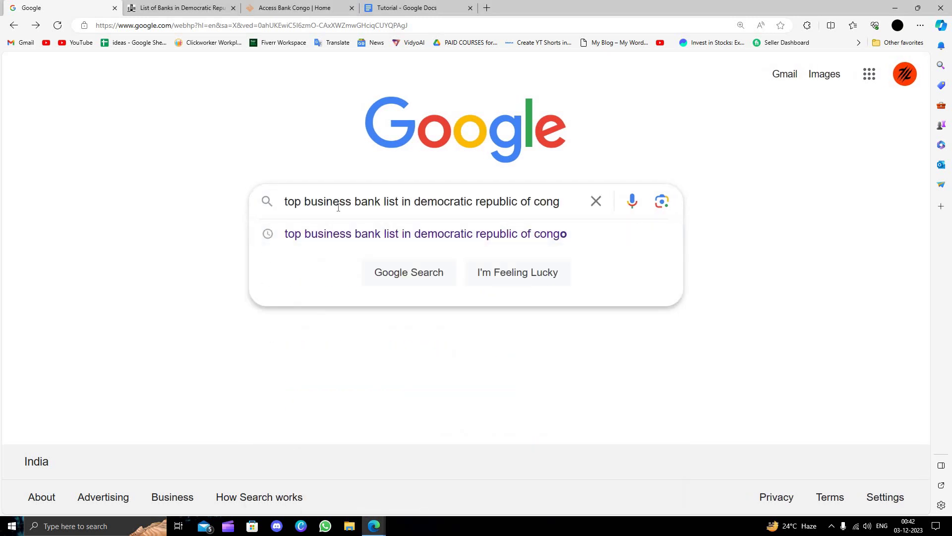
key(Down)
key(Return)
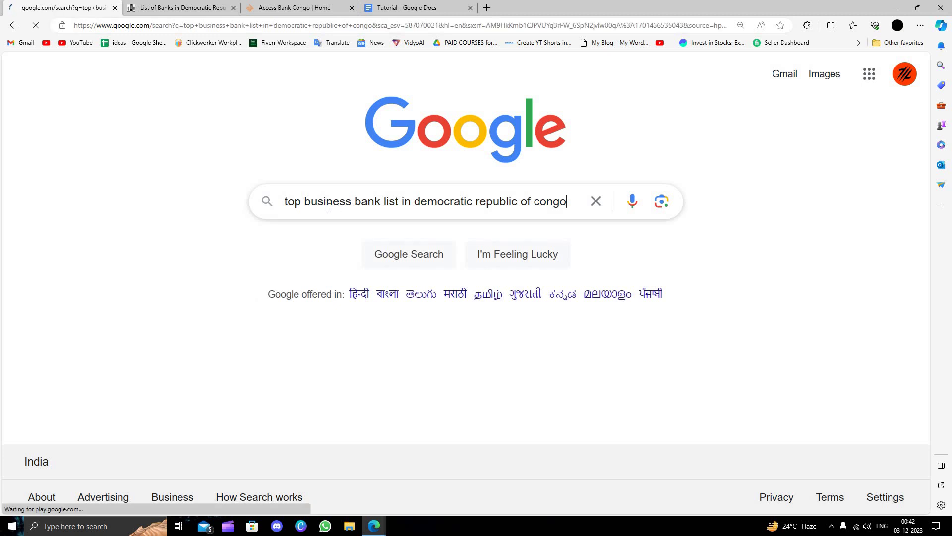
- Switch to the Global Brands Magazine tab listing banks in the DR Congo
click(155, 7)
scroll(436, 239, down, 2)
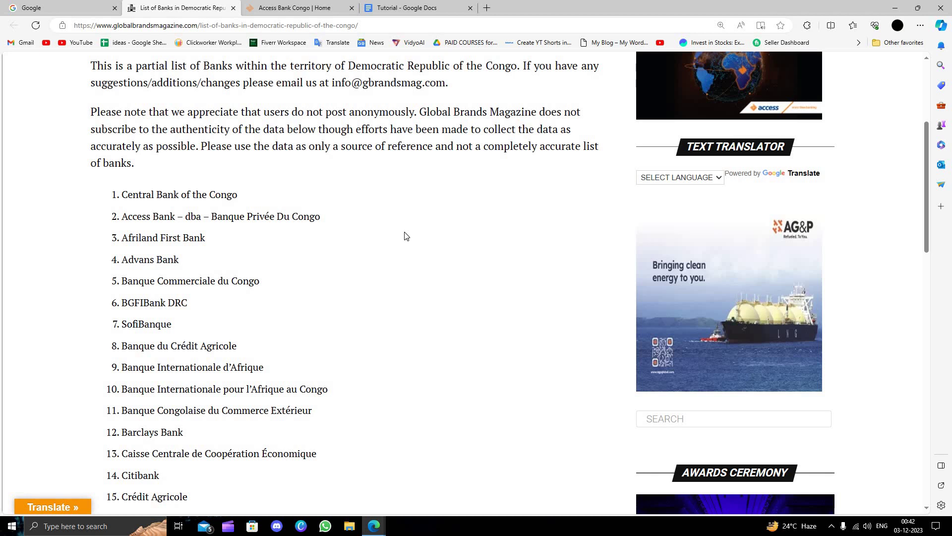
- Switch to the Access Bank Congo tab and close the bank list article tab
click(298, 8)
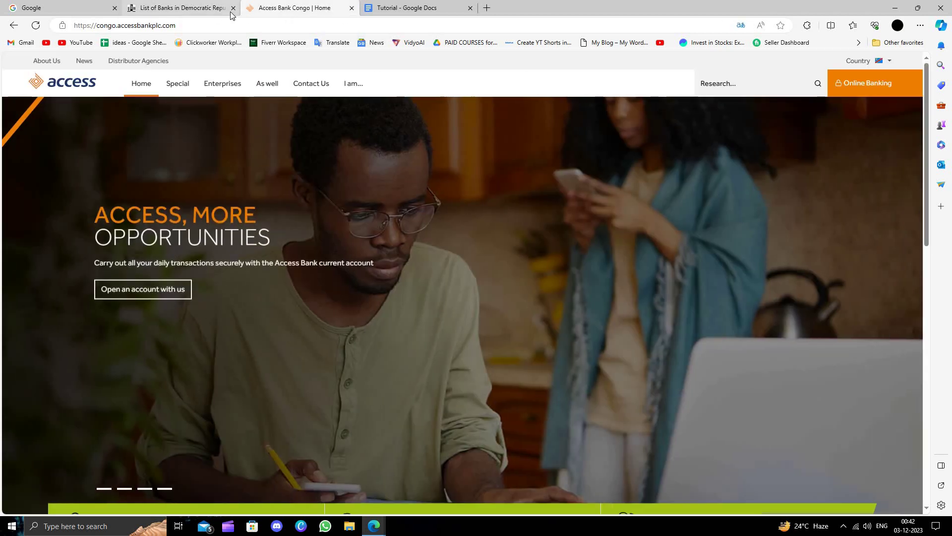
click(234, 8)
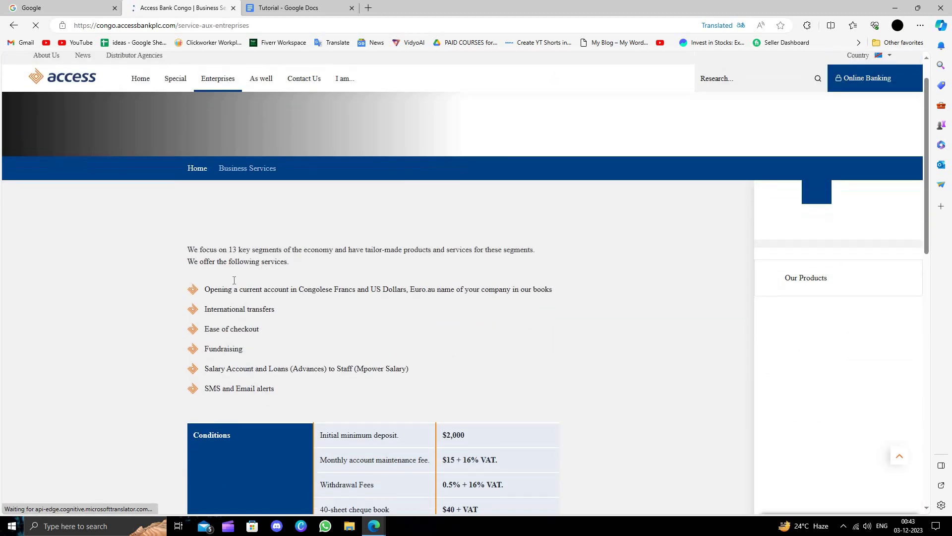
scroll(234, 280, down, 1)
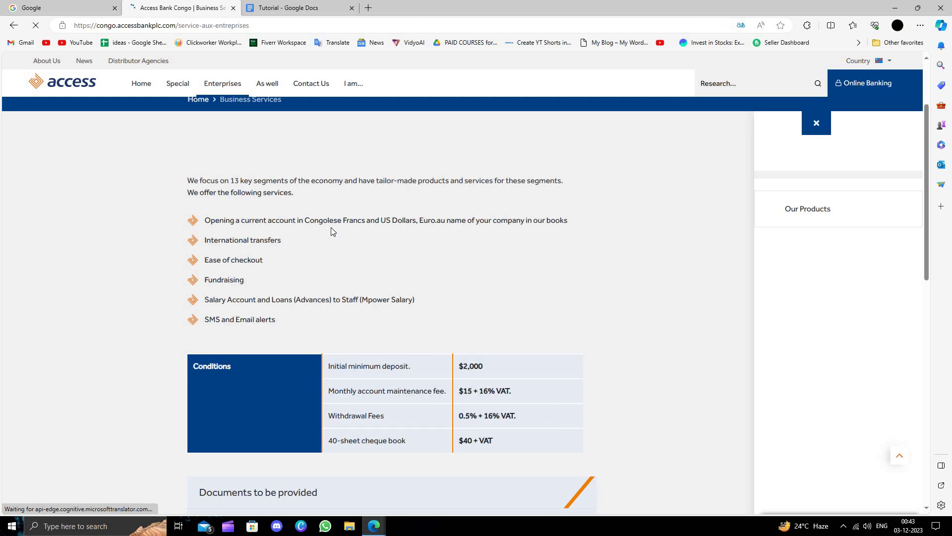
scroll(261, 236, down, 2)
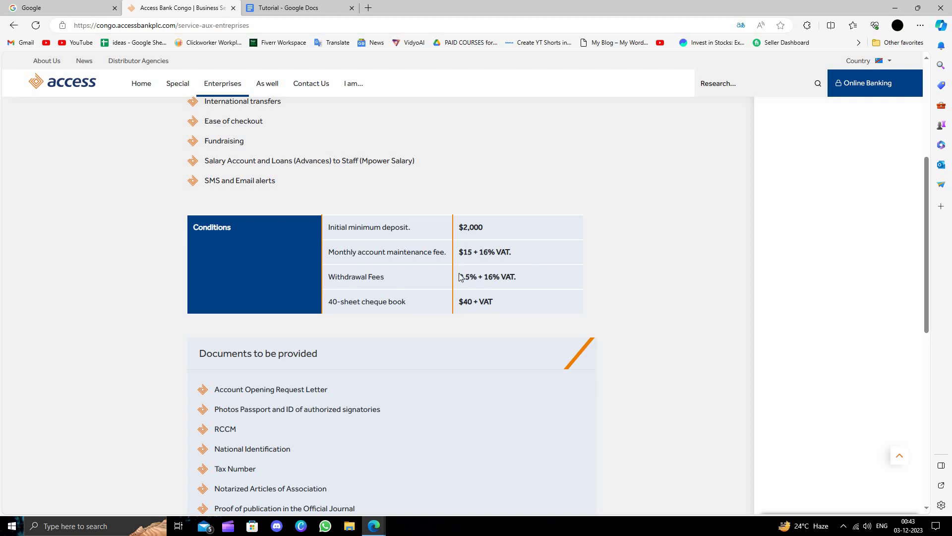
scroll(372, 286, down, 1)
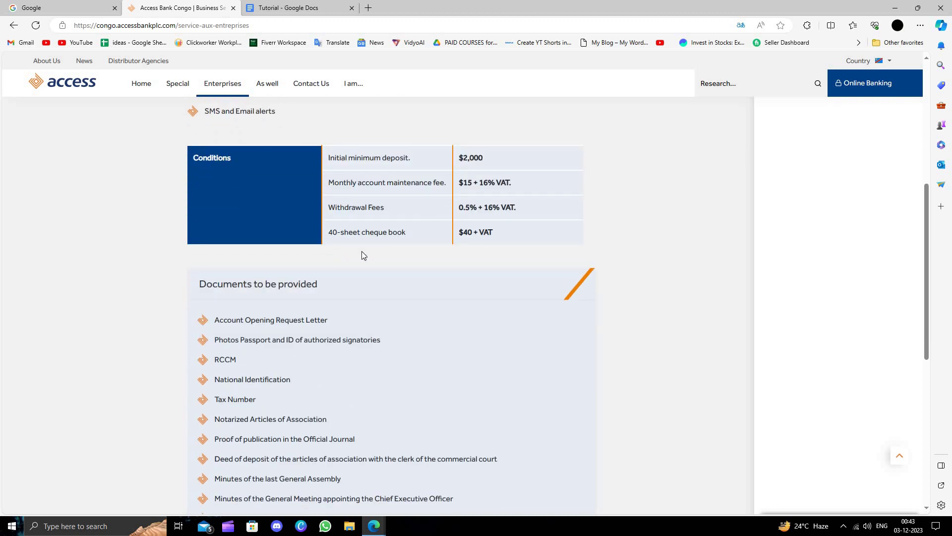
scroll(429, 250, down, 3)
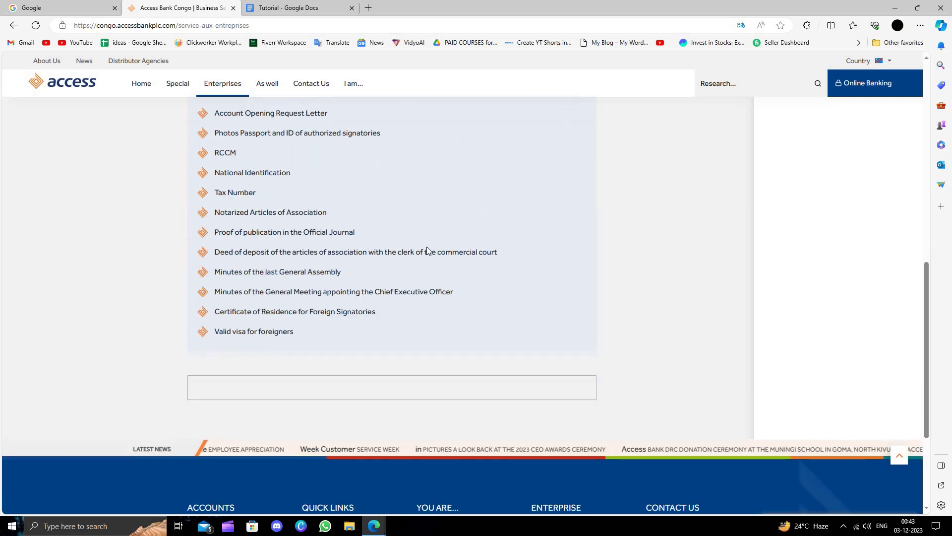
scroll(329, 249, up, 2)
scroll(432, 254, up, 3)
scroll(432, 254, up, 3)
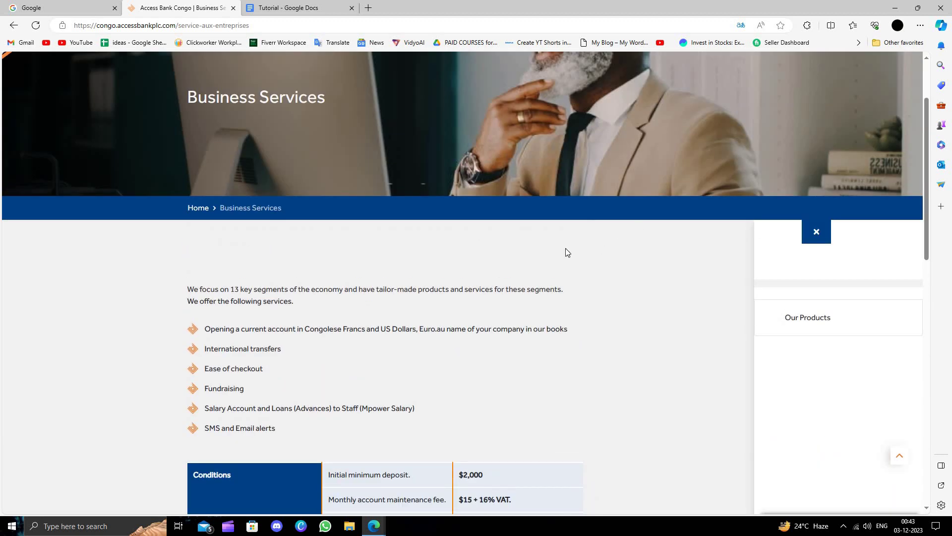
key(alt+Left)
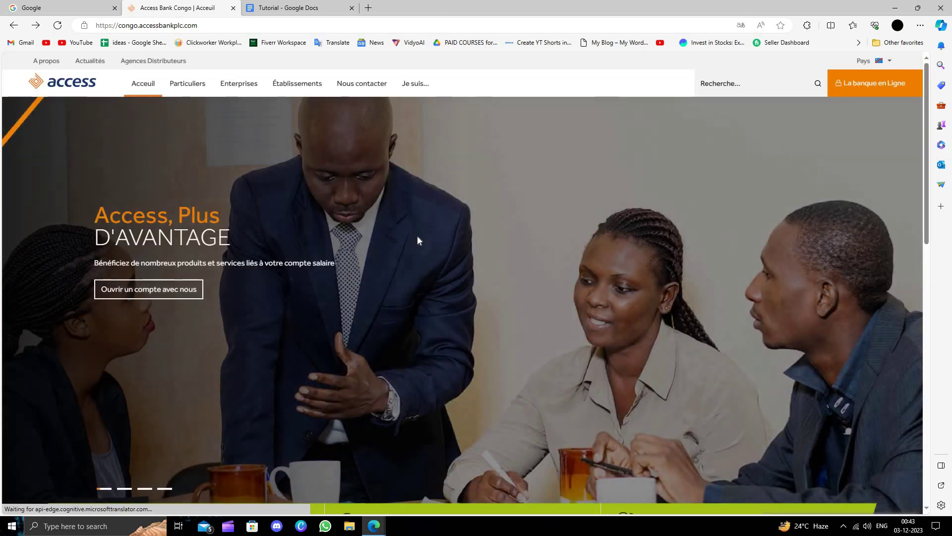